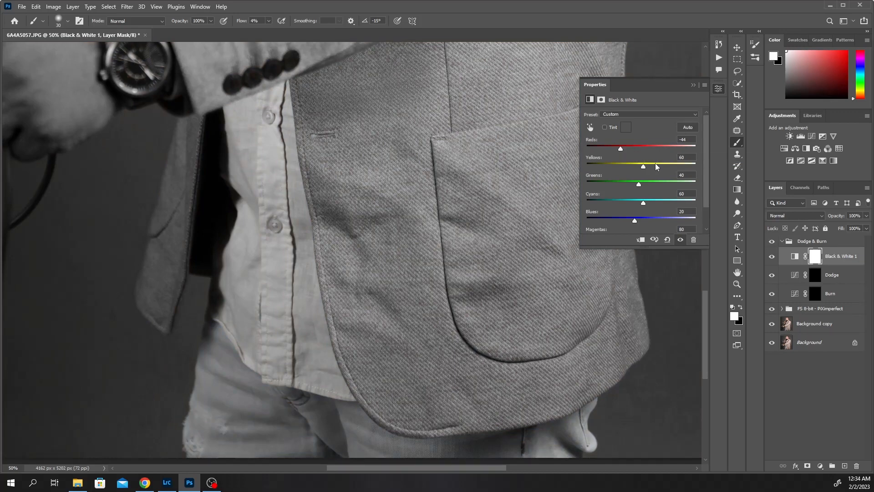
# Set the Black & White adjustment's Yellows to -77 and move the layer above the Dodge & Burn group
pyautogui.moveTo(643, 166); pyautogui.dragTo(613, 153)
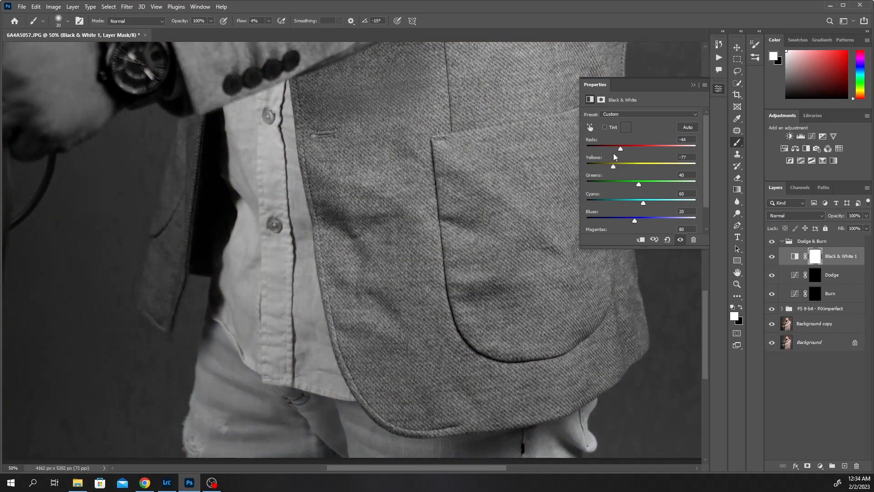
pyautogui.moveTo(829, 263); pyautogui.dragTo(837, 238)
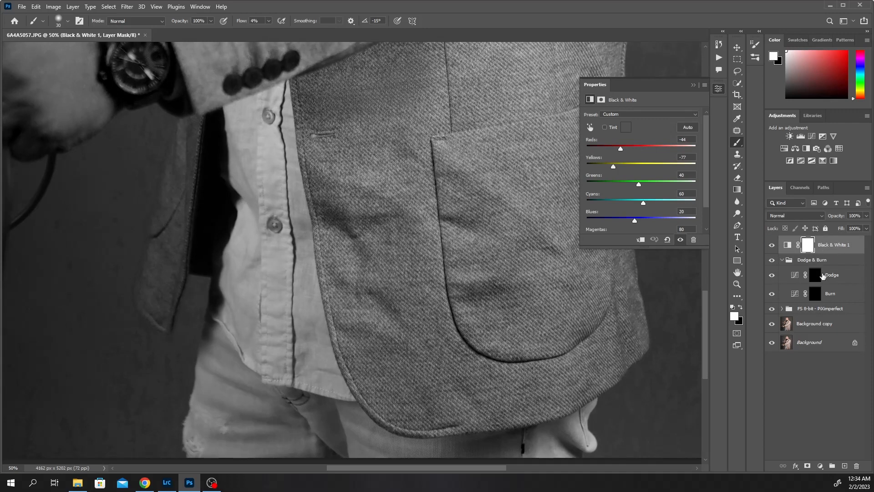
# Collapse the Dodge & Burn group and duplicate it twice
pyautogui.click(810, 261)
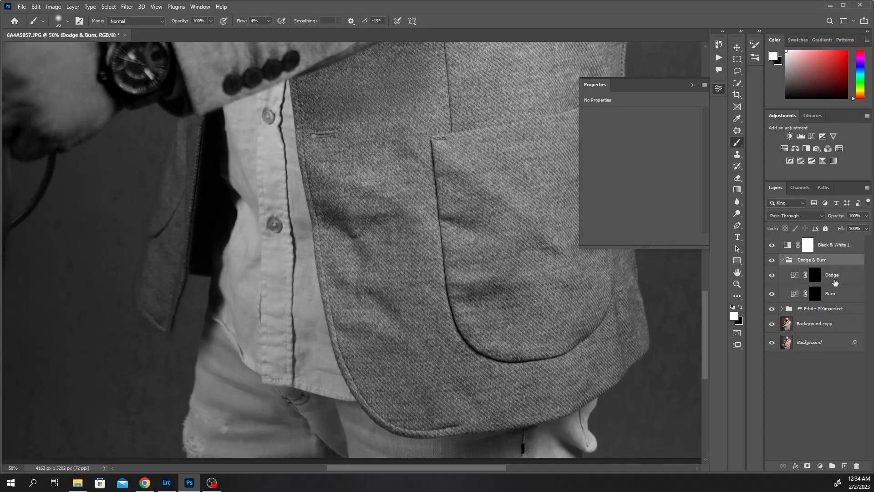
pyautogui.click(782, 261)
pyautogui.moveTo(819, 263); pyautogui.dragTo(844, 463)
pyautogui.moveTo(808, 261); pyautogui.dragTo(846, 462)
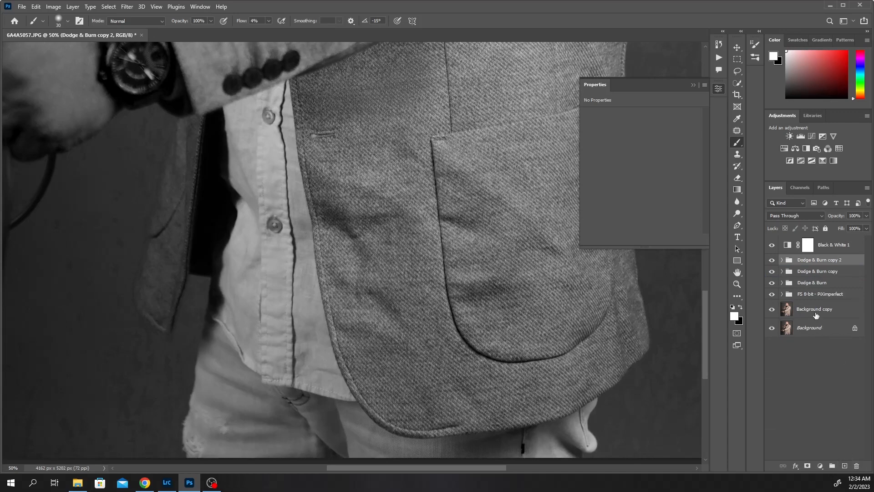
# Target the Dodge mask in the original Dodge & Burn group and set the brush flow to 5%
pyautogui.click(782, 283)
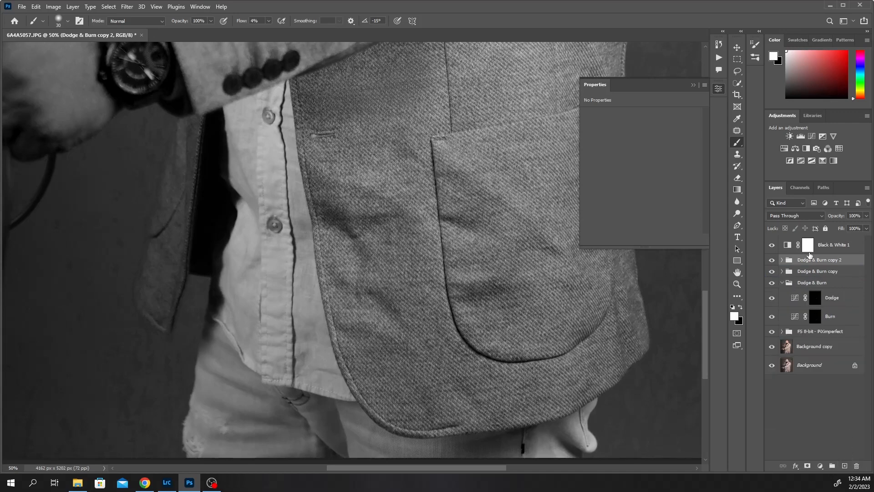
pyautogui.click(815, 298)
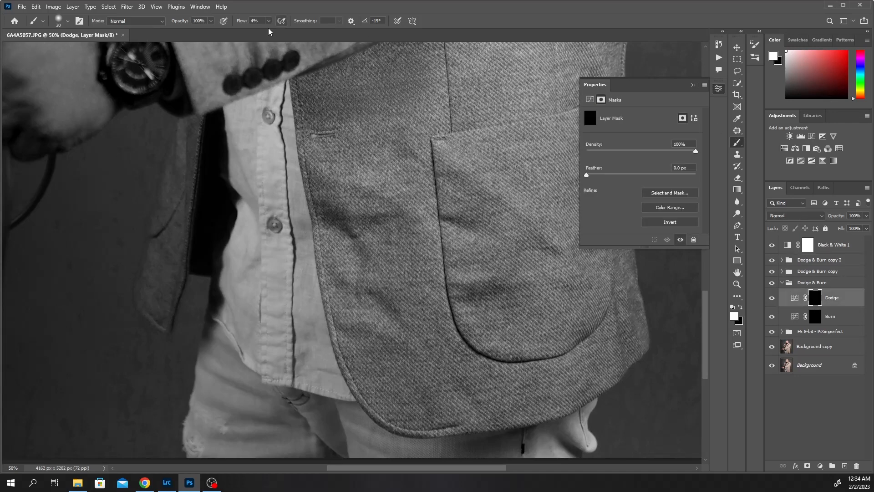
pyautogui.moveTo(242, 23); pyautogui.dragTo(239, 23)
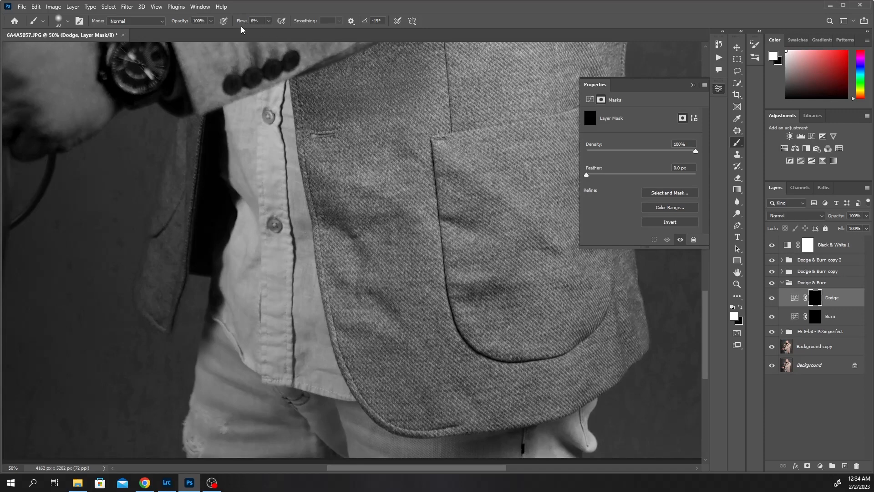
pyautogui.moveTo(241, 23); pyautogui.dragTo(242, 23)
# Lighten the dark creases on the jacket beside the pocket, enlarging the soft brush to 45 px
pyautogui.press(']')
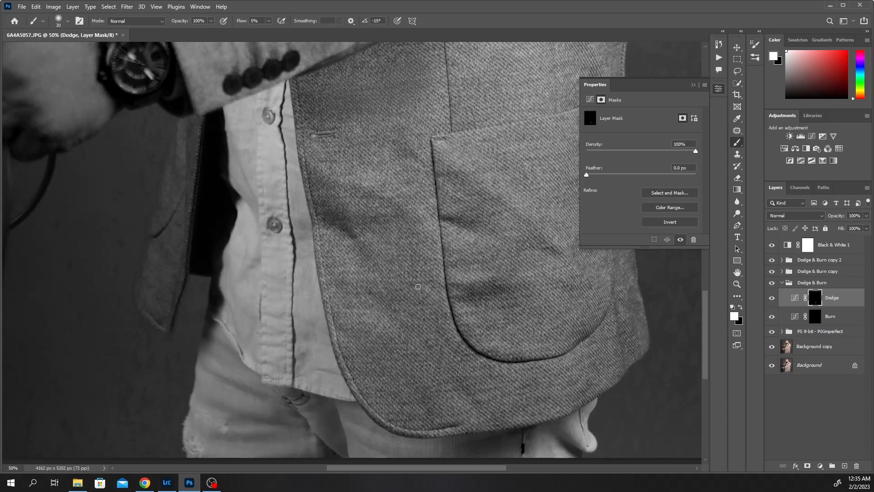
pyautogui.press(']')
pyautogui.press(']')
pyautogui.press(']')
pyautogui.click(815, 319)
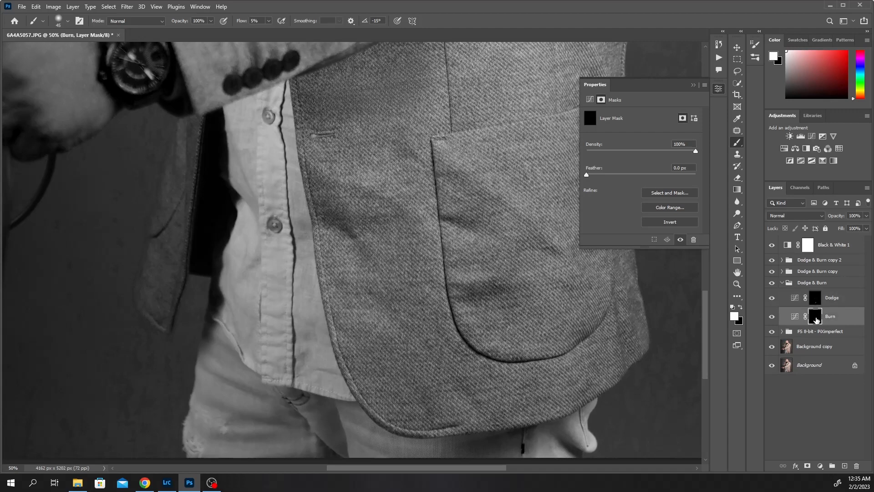
# Lighten the dark creases in the lower pocket on the Dodge mask with a 35 to 40 px brush and compare before and after
pyautogui.click(814, 298)
pyautogui.press('[')
pyautogui.press('[')
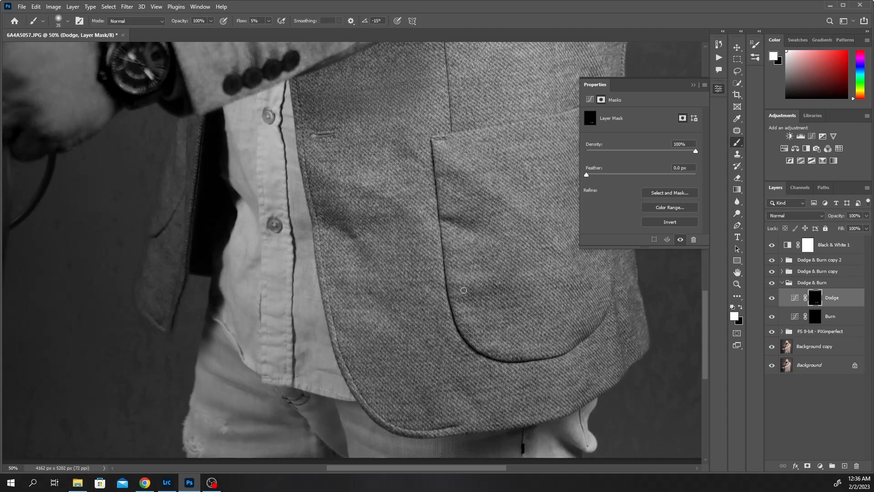
pyautogui.press('[')
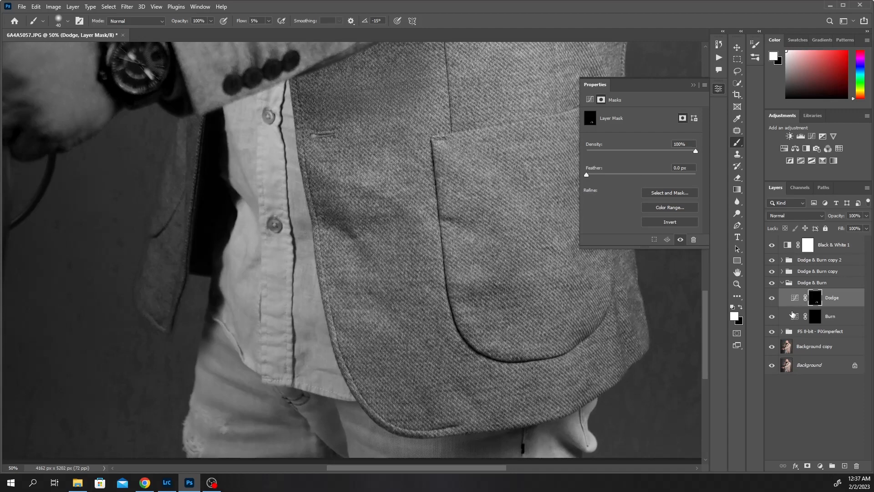
pyautogui.click(772, 297)
pyautogui.click(773, 298)
# Darken the bright patches on the lower jacket front on the Burn layer with a larger soft brush
pyautogui.click(795, 318)
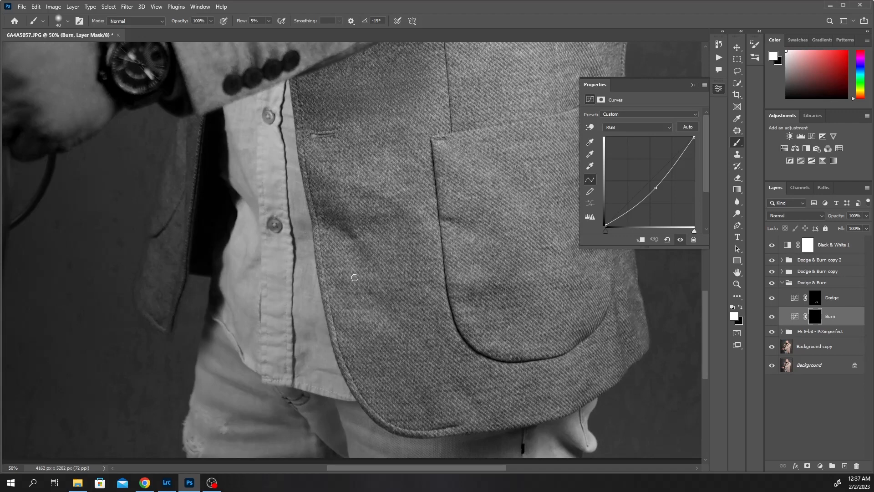
pyautogui.press(']')
pyautogui.press(']')
pyautogui.press(']')
pyautogui.press(']')
pyautogui.press(']')
pyautogui.press('[')
pyautogui.press('[')
# Lighten the dark patches near the jacket's lower hem on the Dodge mask and compare with the layer hidden
pyautogui.click(815, 298)
pyautogui.press('[')
pyautogui.moveTo(423, 396)
pyautogui.mouseDown()
pyautogui.moveTo(433, 408)
pyautogui.moveTo(422, 410)
pyautogui.moveTo(423, 393)
pyautogui.moveTo(432, 396)
pyautogui.mouseUp()
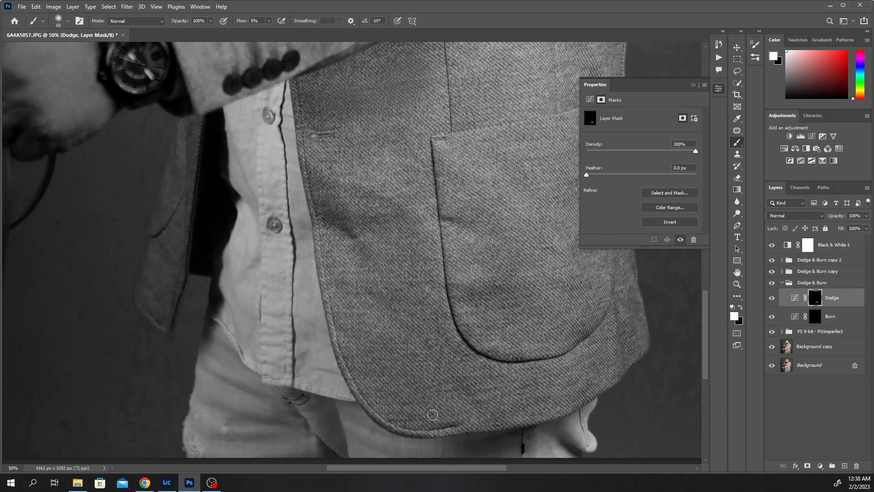
pyautogui.press('[')
pyautogui.press('[')
pyautogui.press('ctrl')
pyautogui.click(772, 298)
pyautogui.click(772, 299)
pyautogui.press('ctrl')
# Darken the bright patches around the pocket on the Burn layer with a brush of about 80 px
pyautogui.click(792, 316)
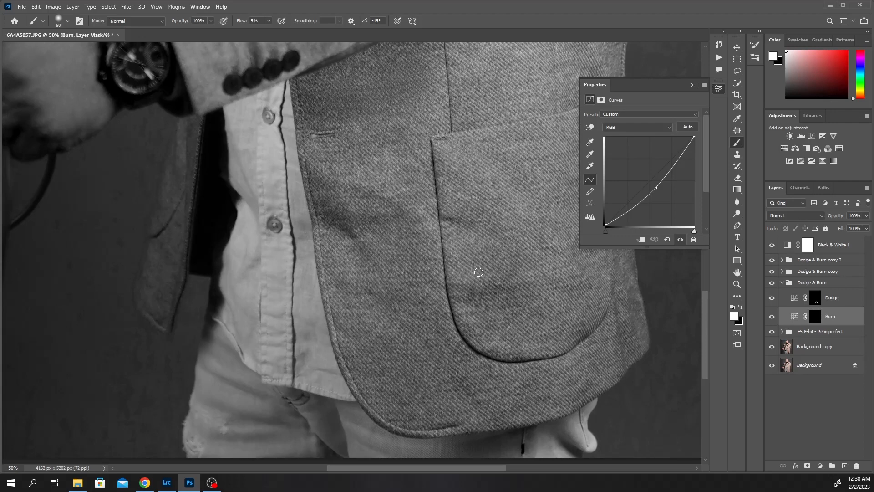
pyautogui.press(']')
pyautogui.press(']')
pyautogui.press(']')
pyautogui.press(']')
pyautogui.press('[')
# Lighten the dark crease below the buttonhole on the Dodge mask of the Dodge & Burn copy group with a 40 to 50 px brush
pyautogui.click(782, 283)
pyautogui.click(782, 272)
pyautogui.click(814, 288)
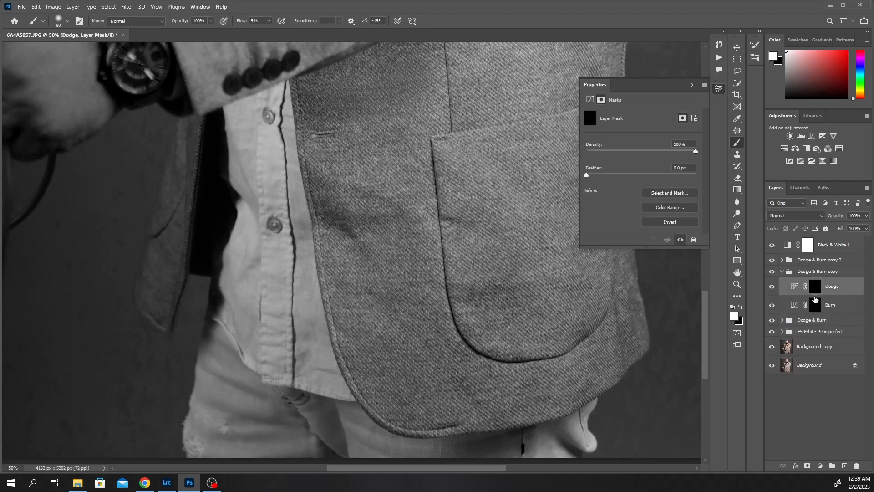
pyautogui.press('[')
pyautogui.press('[')
pyautogui.moveTo(340, 215)
pyautogui.mouseDown()
pyautogui.moveTo(350, 234)
pyautogui.moveTo(324, 214)
pyautogui.moveTo(335, 225)
pyautogui.moveTo(344, 221)
pyautogui.moveTo(326, 218)
pyautogui.moveTo(375, 220)
pyautogui.moveTo(349, 220)
pyautogui.mouseUp()
pyautogui.press('[')
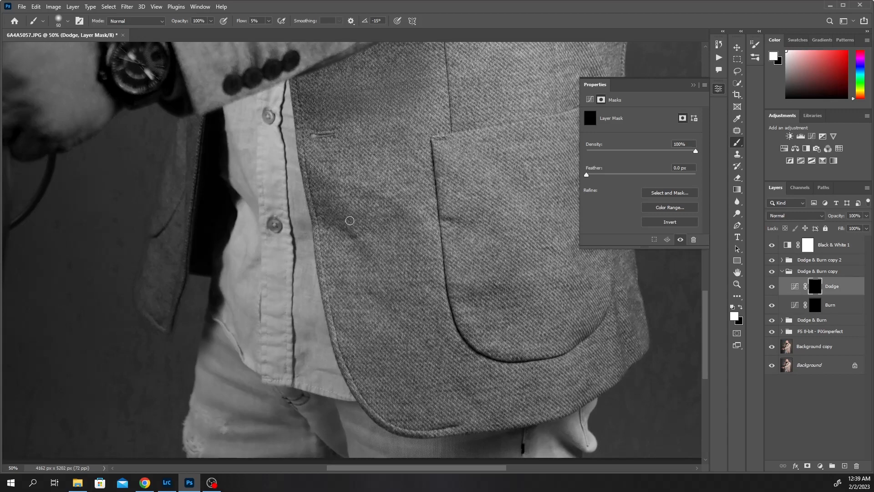
pyautogui.press('[')
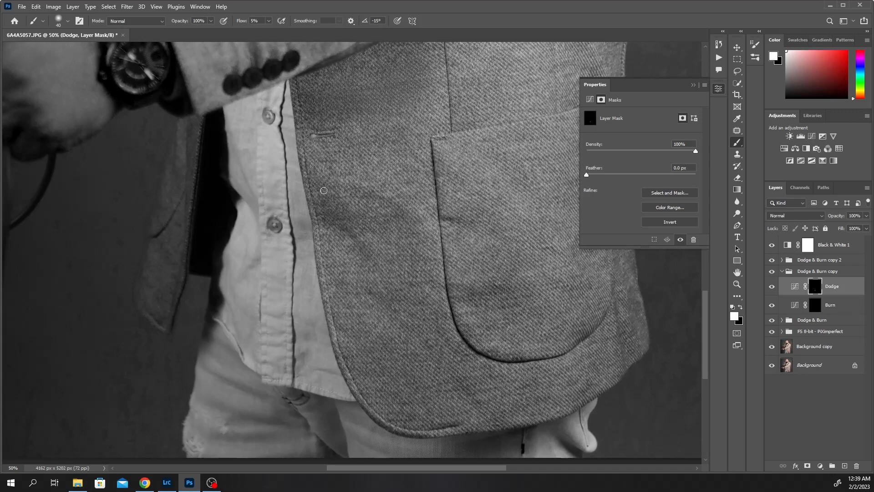
# Even out the wider shadow around the crease beside the jacket's front edge, varying the brush size up to 70 px
pyautogui.press(']')
pyautogui.press(']')
pyautogui.press('[')
pyautogui.press('[')
pyautogui.press(']')
pyautogui.press(']')
pyautogui.press(']')
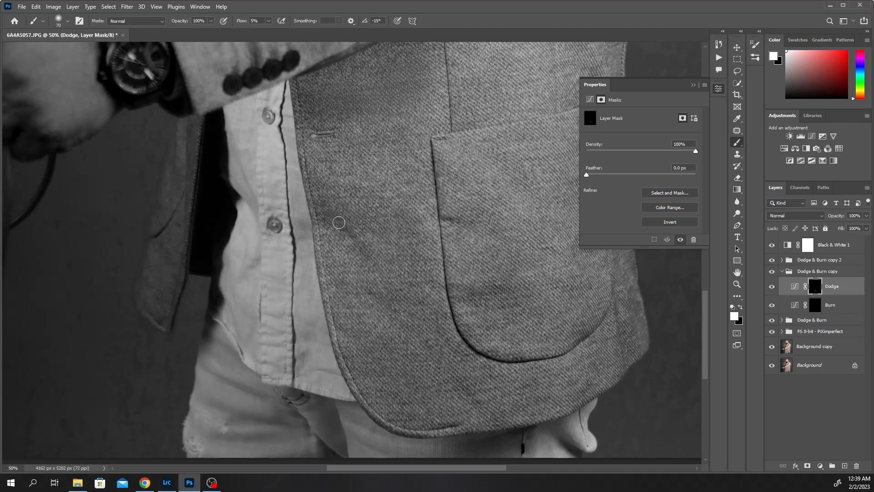
# Refine the lightened crease with a 40 to 50 px brush, comparing the result with the Dodge layer hidden
pyautogui.press('[')
pyautogui.press('[')
pyautogui.press('[')
pyautogui.click(772, 286)
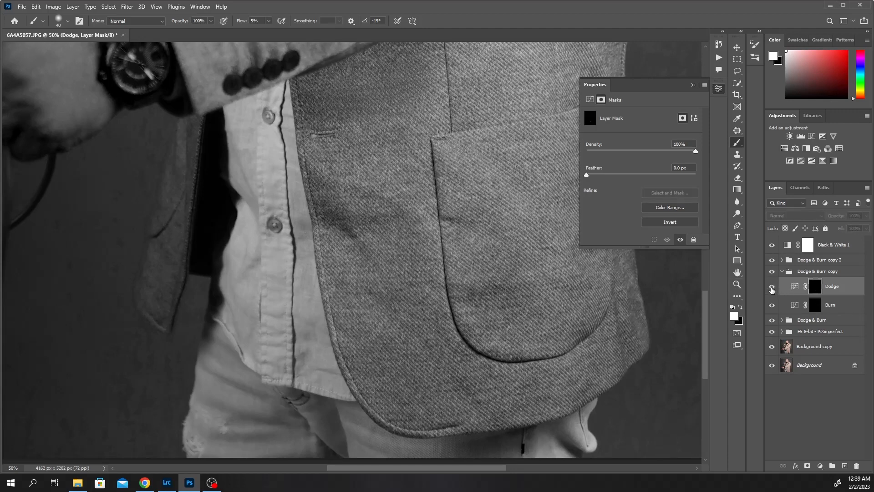
pyautogui.click(772, 288)
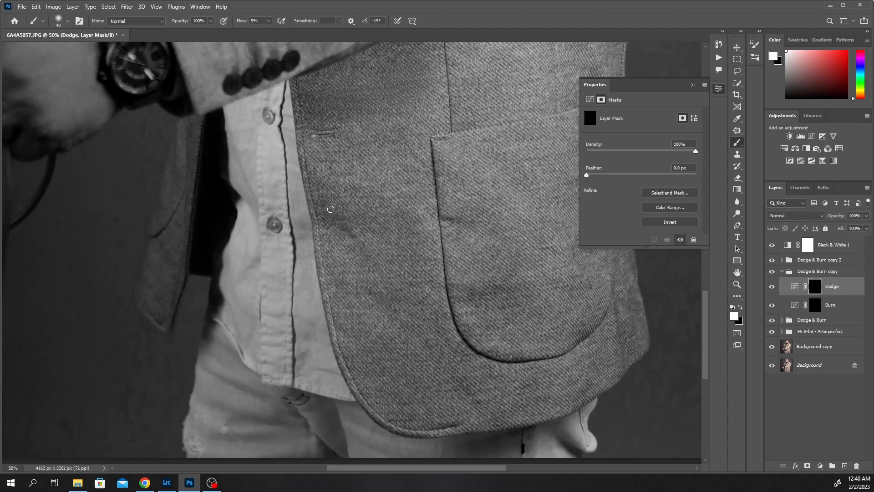
pyautogui.press('[')
pyautogui.press(']')
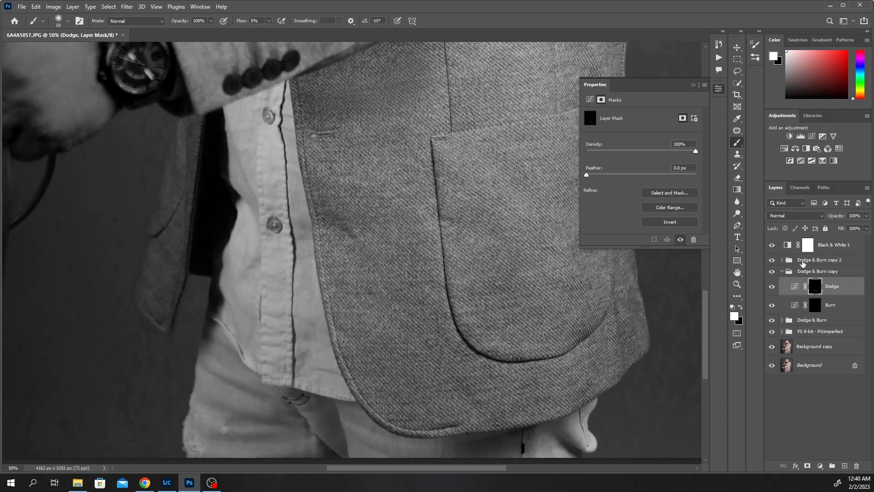
# Duplicate the Dodge & Burn copy 2 group, and lighten the remaining small dark spots on copy 2's Dodge mask with a 20 to 30 px brush
pyautogui.moveTo(806, 261)
pyautogui.mouseDown()
pyautogui.moveTo(826, 293)
pyautogui.moveTo(808, 448)
pyautogui.moveTo(845, 465)
pyautogui.mouseUp()
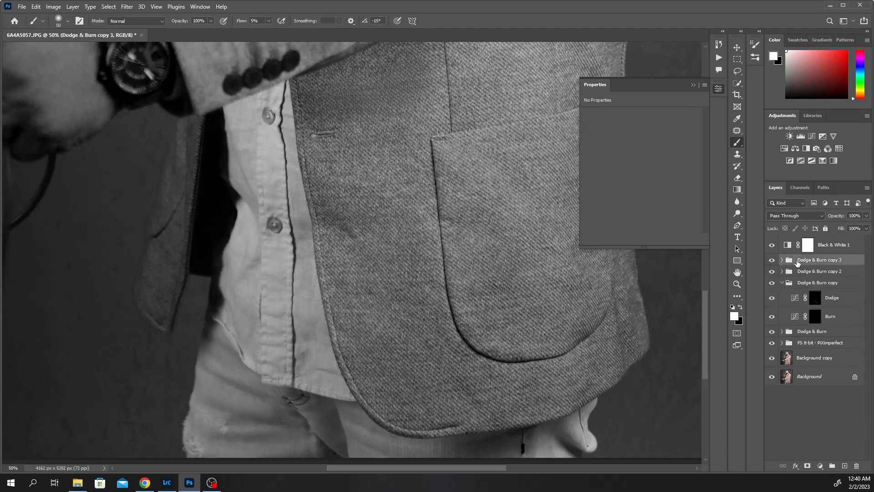
pyautogui.click(782, 272)
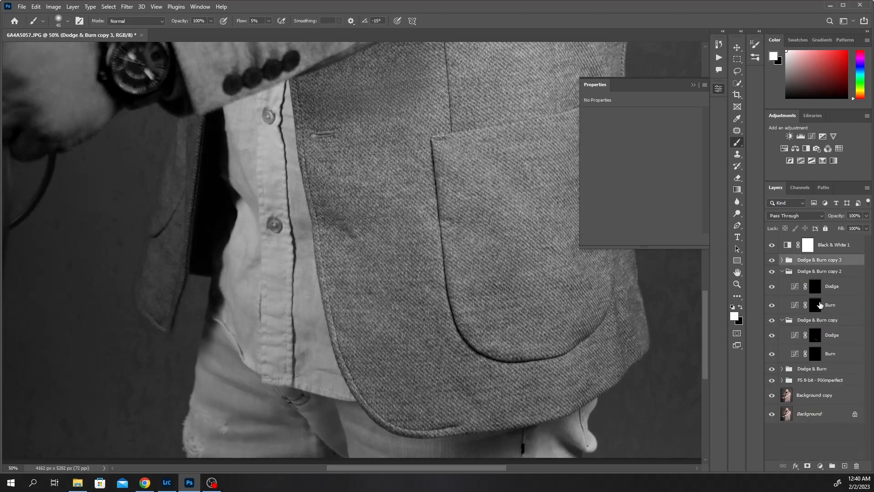
pyautogui.click(814, 286)
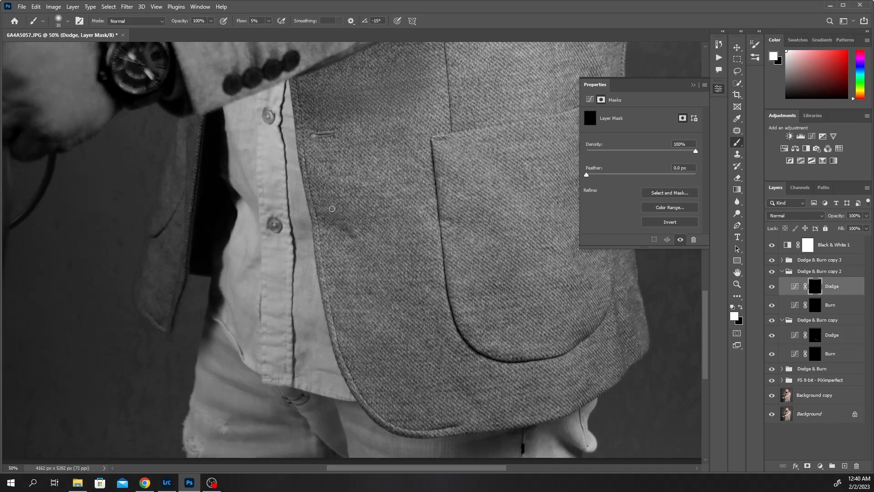
pyautogui.moveTo(341, 227); pyautogui.dragTo(349, 232)
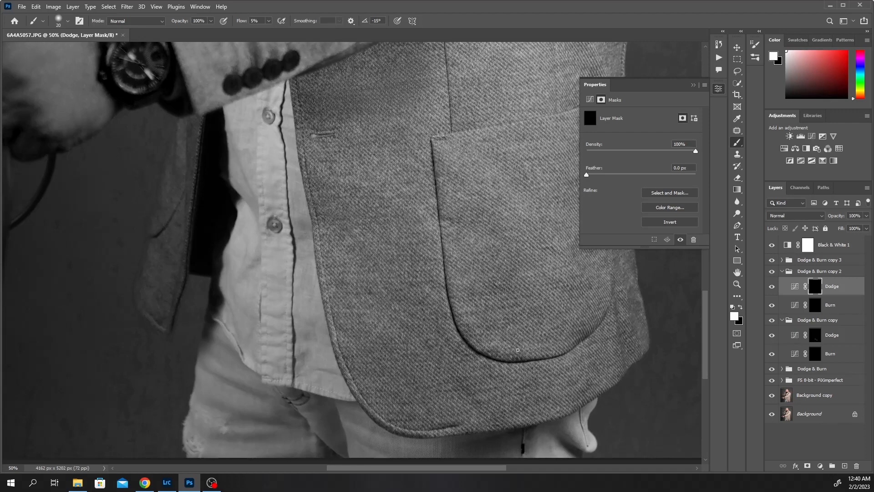
pyautogui.press(']')
# Darken remaining bright patches on the jacket using the Burn masks of the Dodge & Burn copy 2 and Dodge & Burn copy groups
pyautogui.click(815, 305)
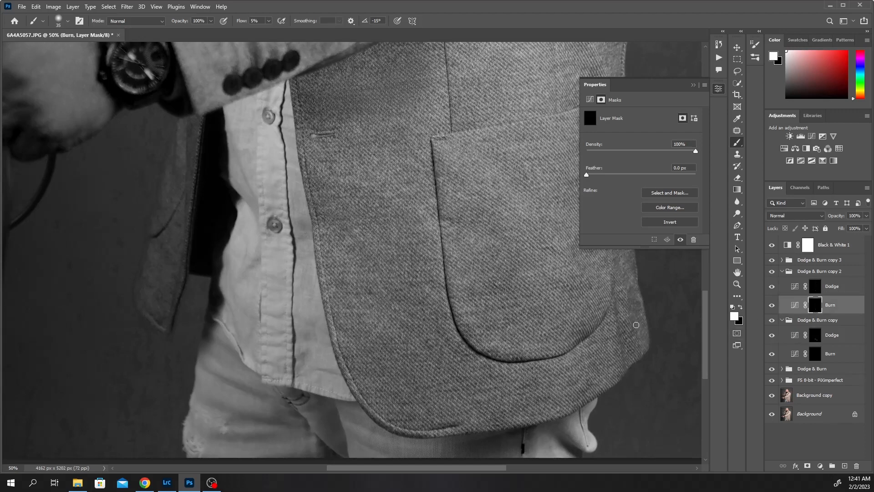
pyautogui.click(815, 353)
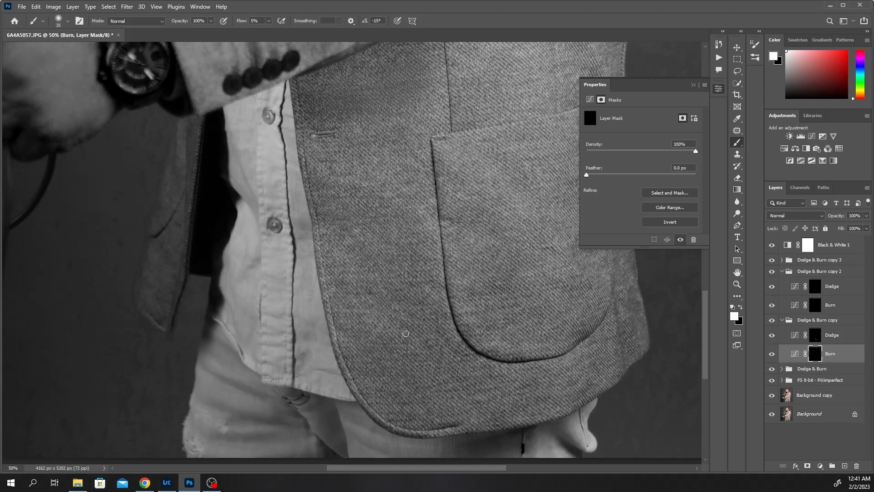
pyautogui.press(']')
pyautogui.press(']')
pyautogui.press('[')
pyautogui.press('[')
pyautogui.press('[')
# Hide the Black & White adjustment layer to check the retouched jacket in colour
pyautogui.click(771, 244)
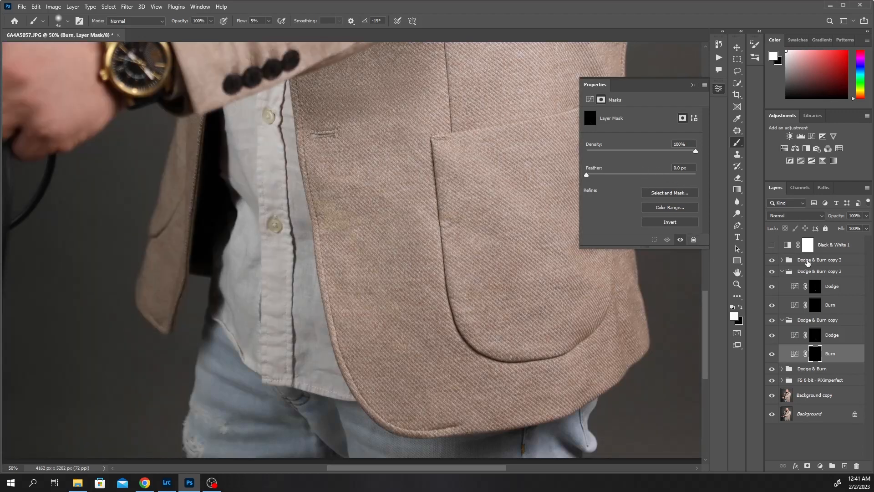
pyautogui.click(772, 245)
pyautogui.click(772, 246)
# Examine the discoloured area on the jacket by toggling the Dodge & Burn copy groups and their Dodge layers off and on
pyautogui.click(771, 321)
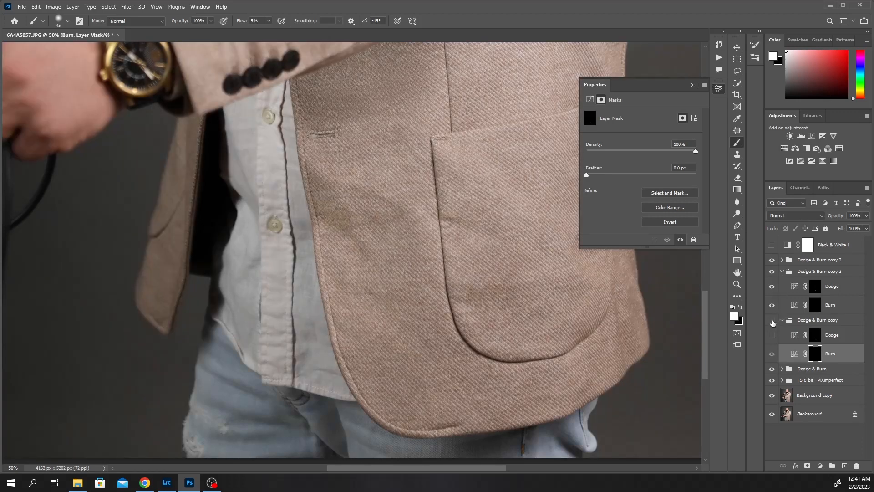
pyautogui.click(773, 321)
pyautogui.click(772, 272)
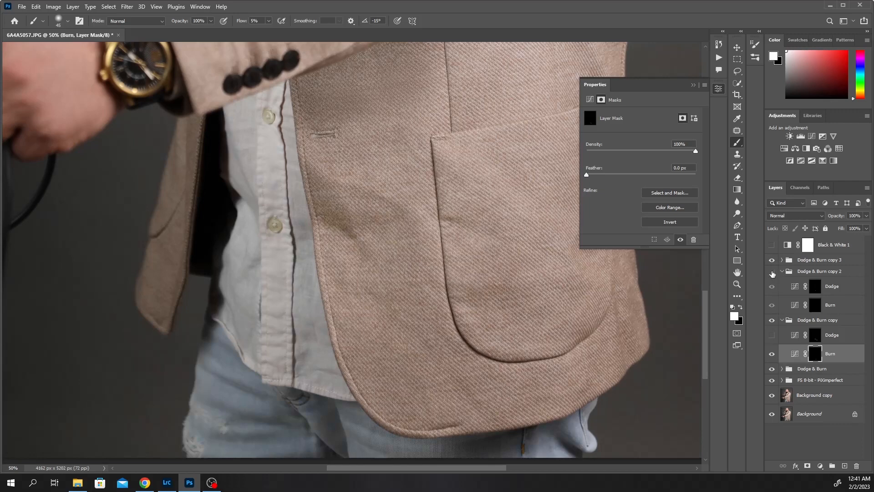
pyautogui.click(771, 272)
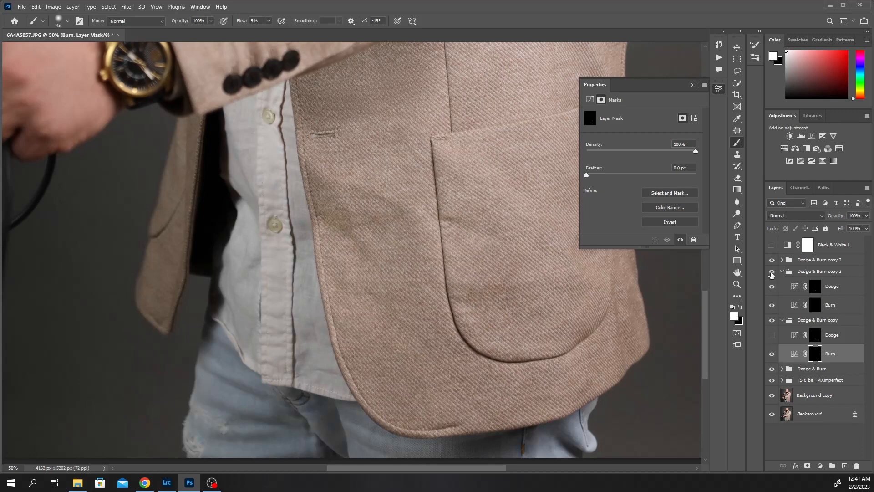
pyautogui.click(771, 245)
pyautogui.click(771, 246)
pyautogui.click(772, 336)
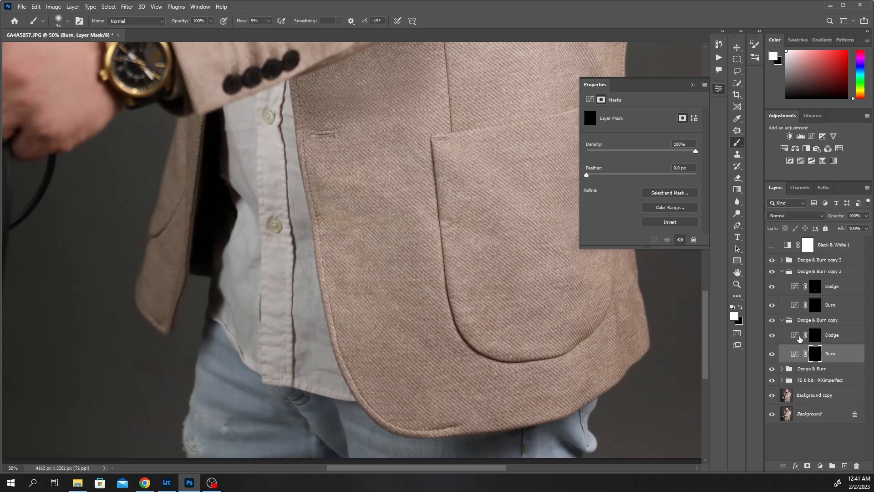
pyautogui.click(771, 289)
pyautogui.click(771, 287)
pyautogui.click(771, 288)
pyautogui.click(771, 288)
# Add a Hue/Saturation adjustment clipped to the Dodge layer in the Dodge & Burn copy 2 group
pyautogui.click(815, 287)
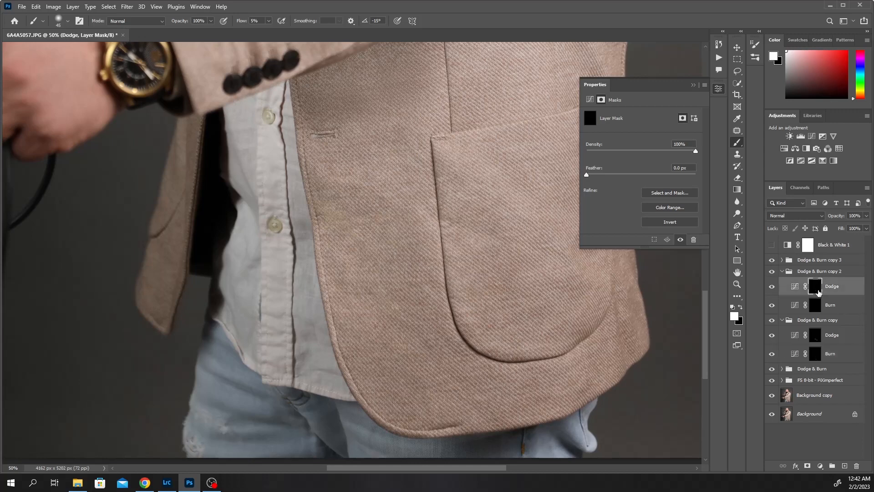
pyautogui.click(784, 148)
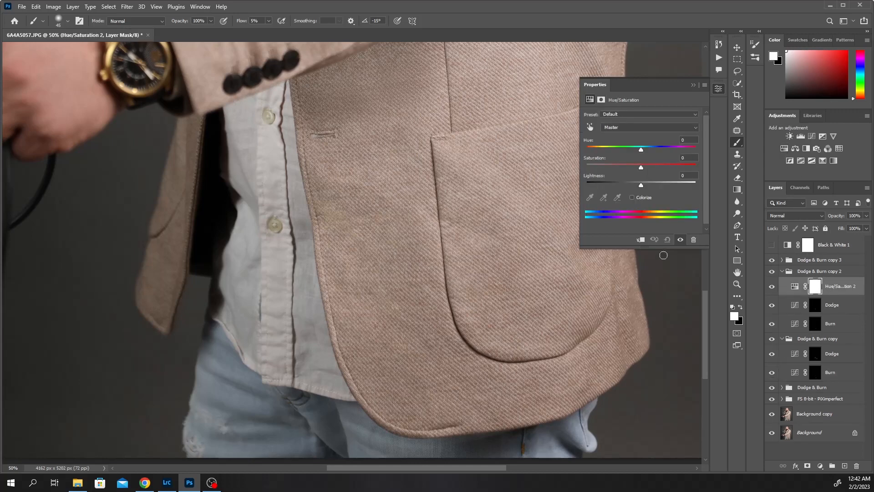
pyautogui.click(639, 240)
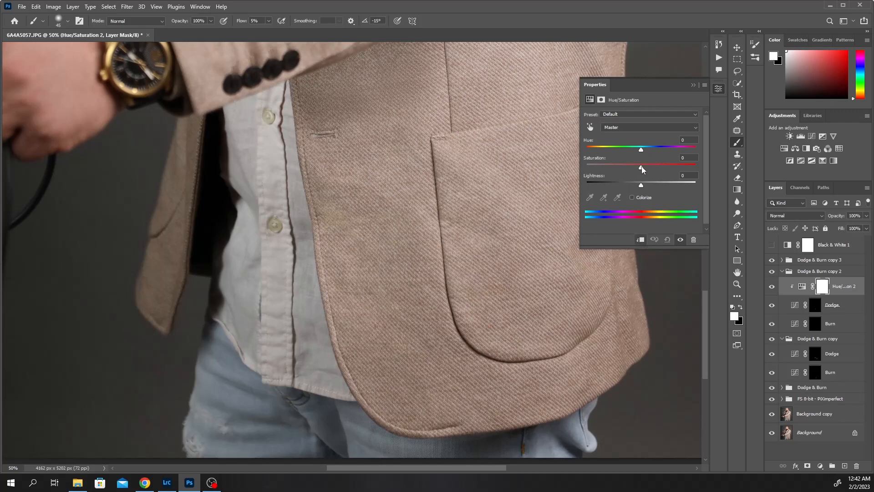
# Set the clipped Hue/Saturation adjustment's saturation to +6 and compare the discoloured patch with the adjustment off and on
pyautogui.moveTo(641, 168); pyautogui.dragTo(654, 168)
pyautogui.click(771, 286)
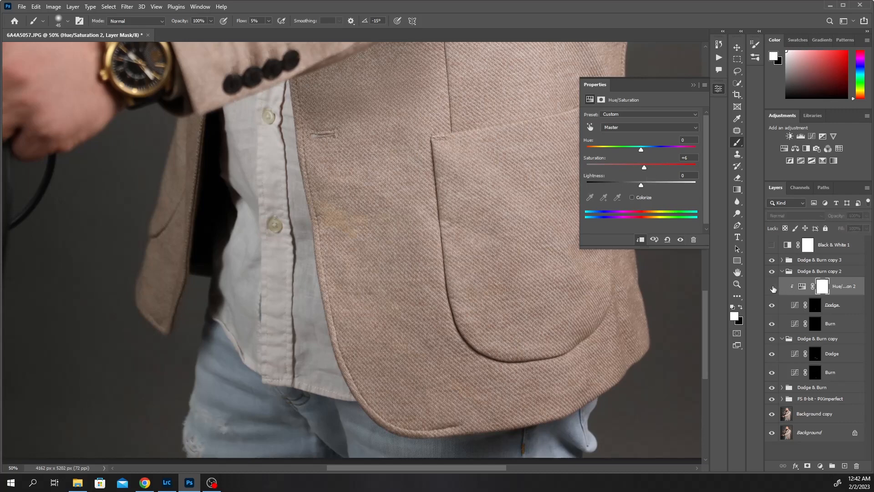
pyautogui.click(773, 287)
pyautogui.click(775, 287)
pyautogui.click(643, 167)
# Target the Burn mask in the Dodge & Burn copy group and set the brush size to 35 px
pyautogui.click(817, 325)
pyautogui.click(817, 372)
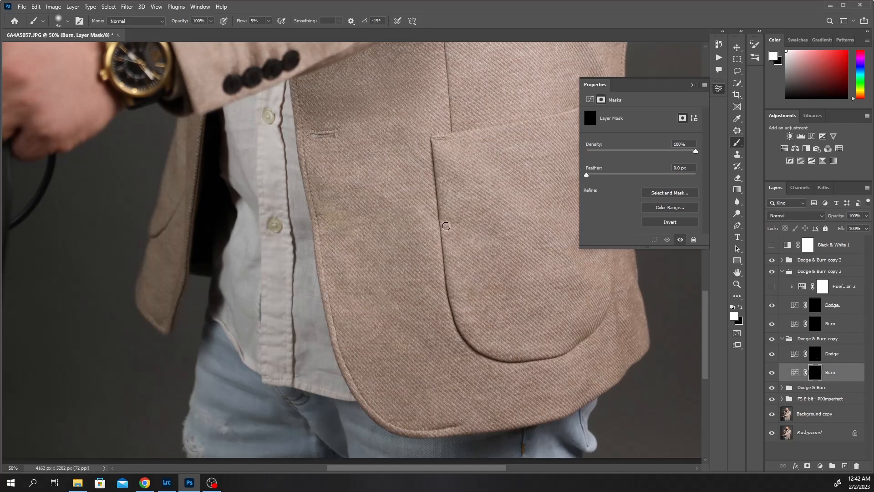
pyautogui.press('[')
pyautogui.press('[')
pyautogui.press(']')
pyautogui.press(']')
pyautogui.press(']')
# Show the Black & White 1 layer and the Hue/Saturation layer in the Dodge & Burn copy 2 group
pyautogui.click(771, 245)
pyautogui.click(772, 288)
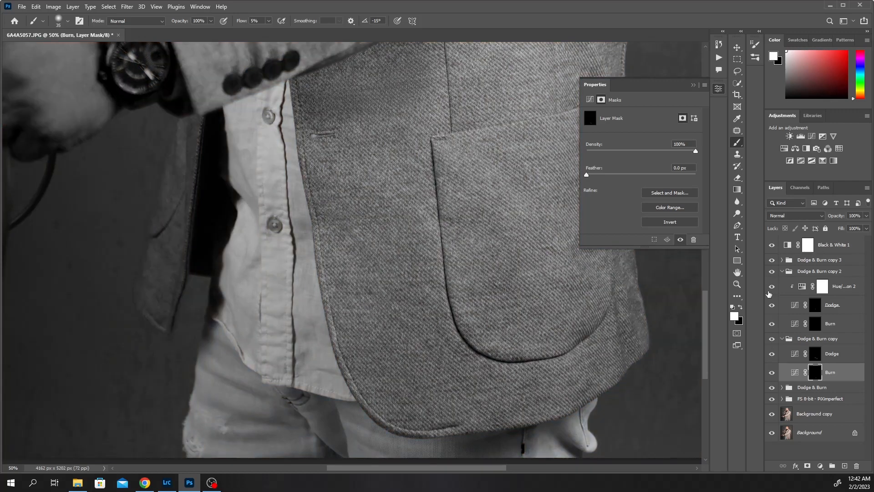
# Vary the Black & White conversion to reveal uneven tones, ending at Reds -104, Yellows 50, Greens 67, Cyans -23 and Blues -75
pyautogui.click(793, 247)
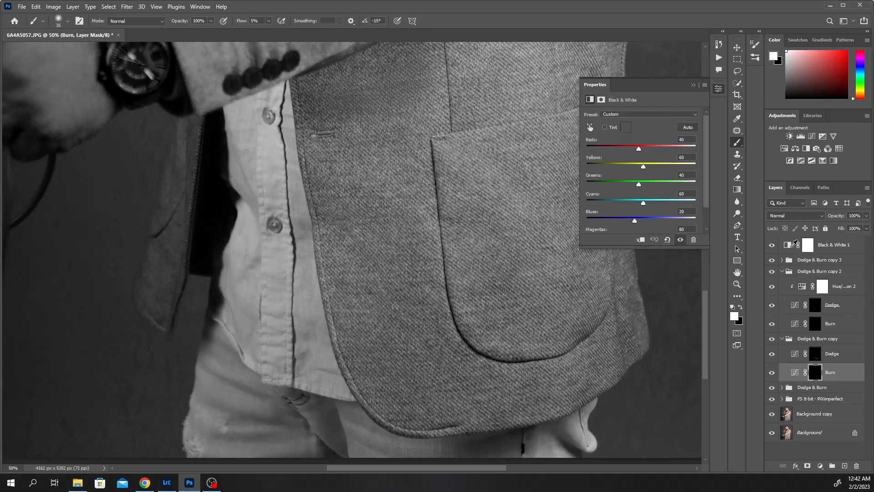
pyautogui.moveTo(600, 148); pyautogui.dragTo(586, 150)
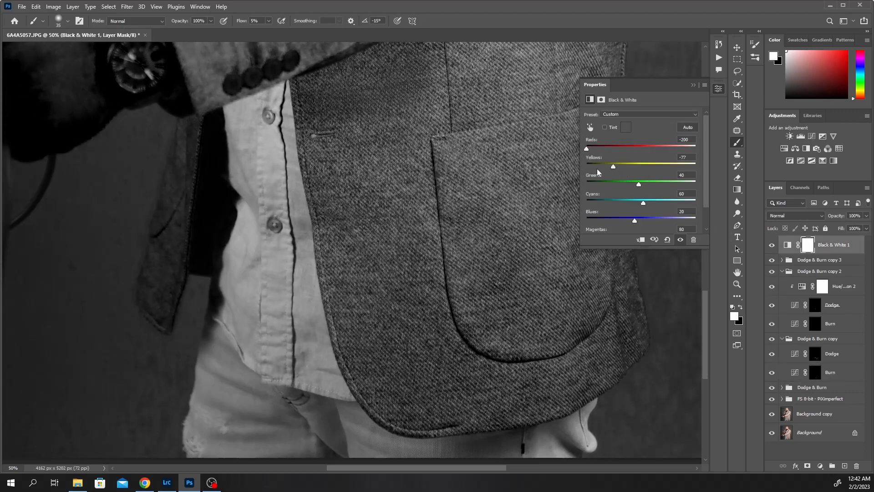
pyautogui.moveTo(586, 167); pyautogui.dragTo(597, 185)
pyautogui.click(643, 183)
pyautogui.click(626, 201)
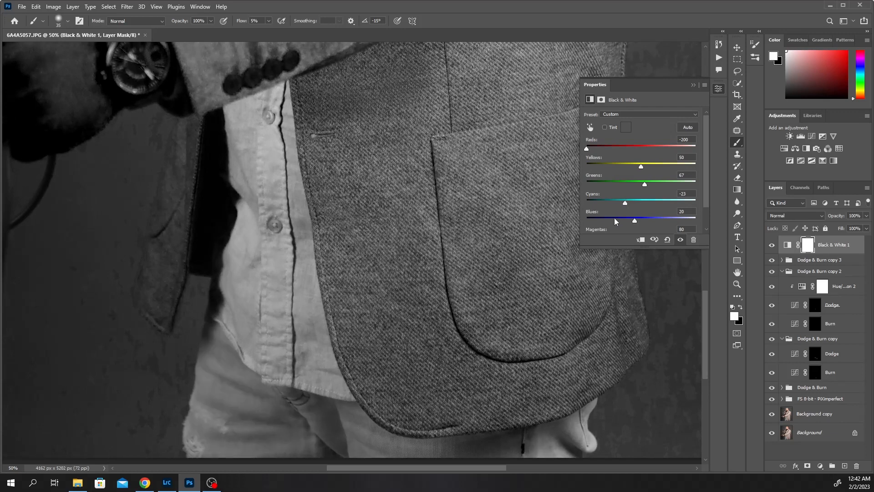
pyautogui.click(613, 219)
pyautogui.click(623, 150)
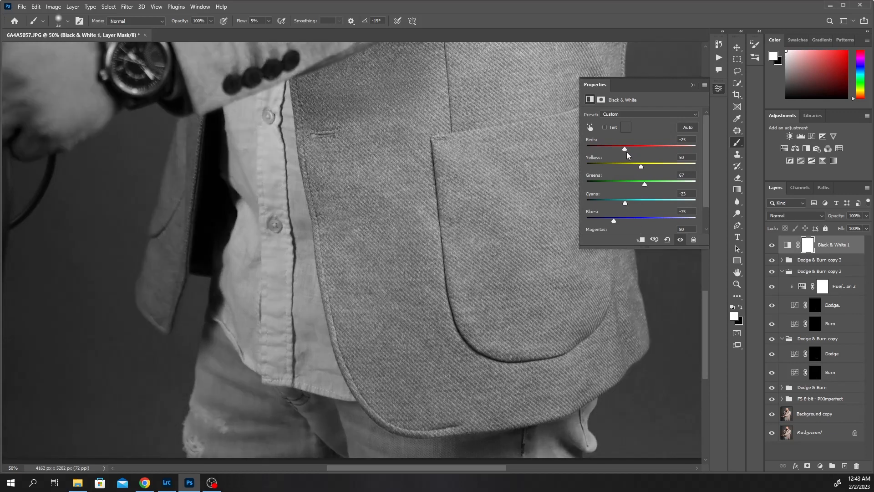
pyautogui.click(608, 148)
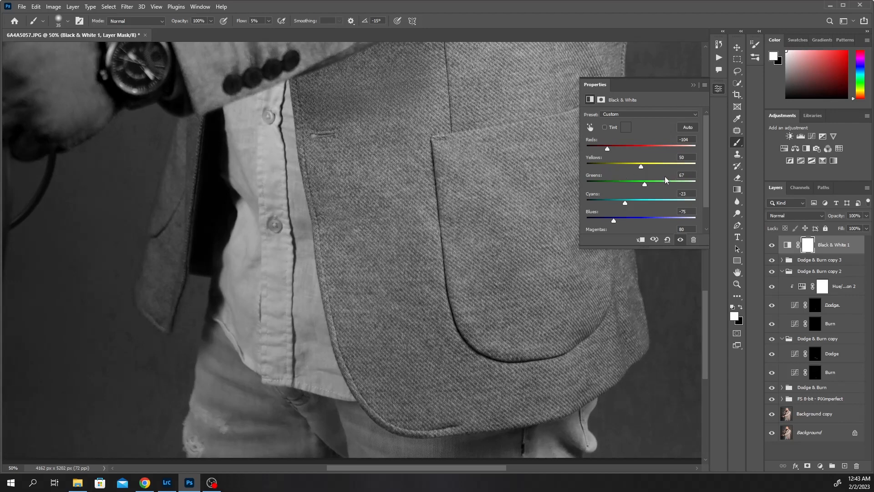
# Delete the Black & White 1 adjustment layer
pyautogui.click(694, 85)
pyautogui.moveTo(831, 251)
pyautogui.mouseDown()
pyautogui.moveTo(833, 455)
pyautogui.moveTo(855, 466)
pyautogui.mouseUp()
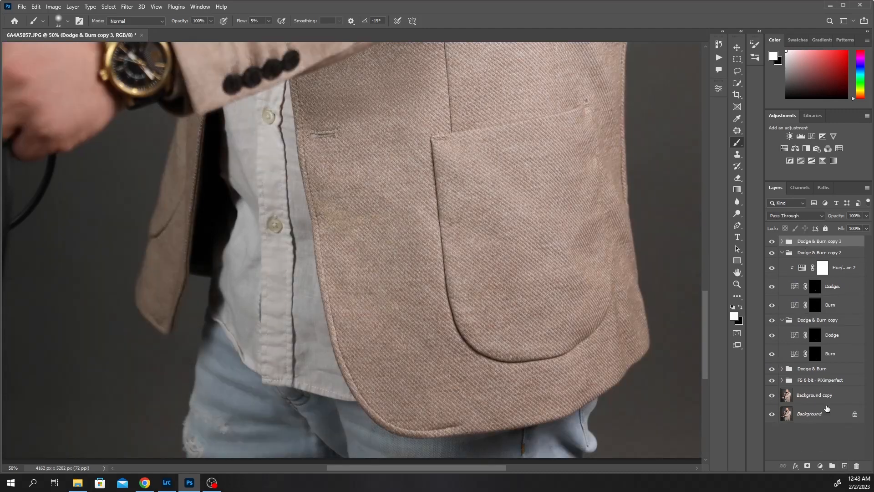
# Target the Dodge mask in the Dodge & Burn copy group with a 40 px brush and compare the jacket with that layer off and on
pyautogui.click(815, 337)
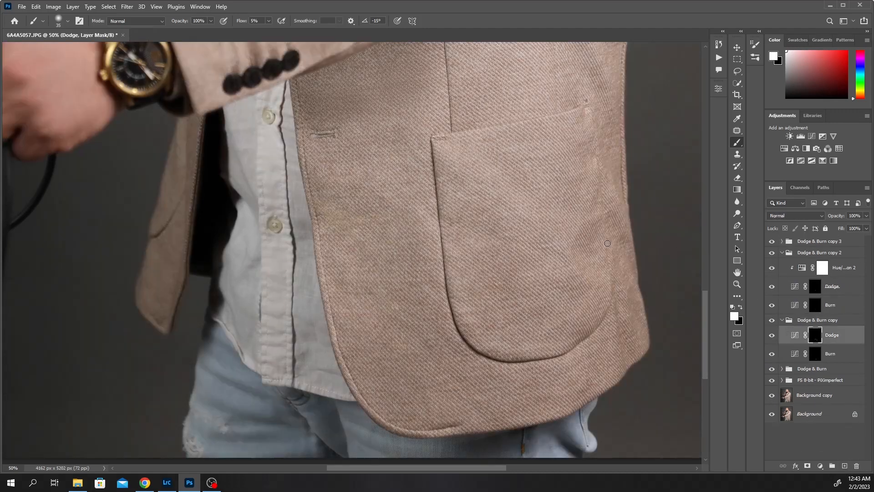
pyautogui.press(']')
pyautogui.click(772, 335)
pyautogui.click(772, 336)
# Examine the density and feather settings of the Burn and Dodge masks in the Dodge & Burn copy and copy 2 groups
pyautogui.doubleClick(815, 358)
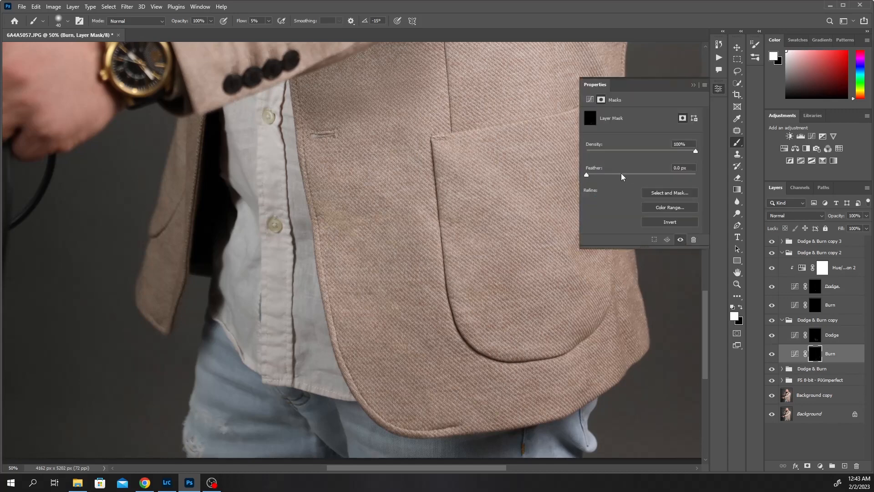
pyautogui.click(813, 338)
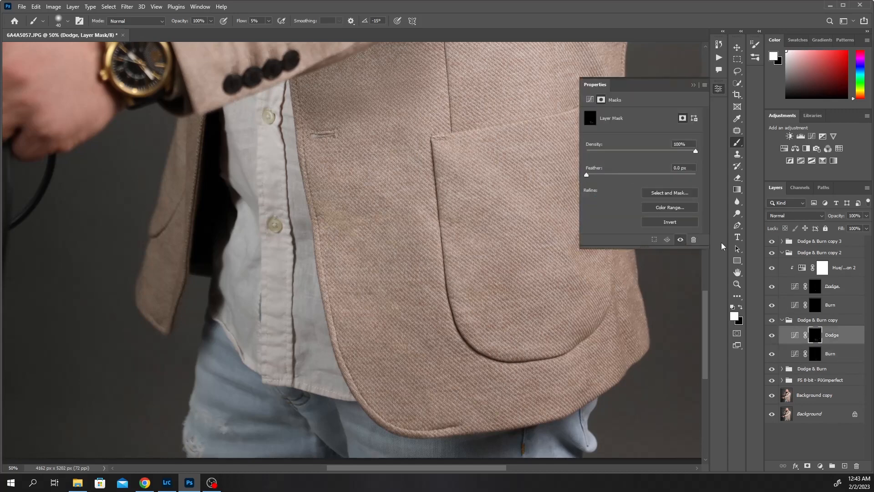
pyautogui.click(618, 173)
pyautogui.click(815, 287)
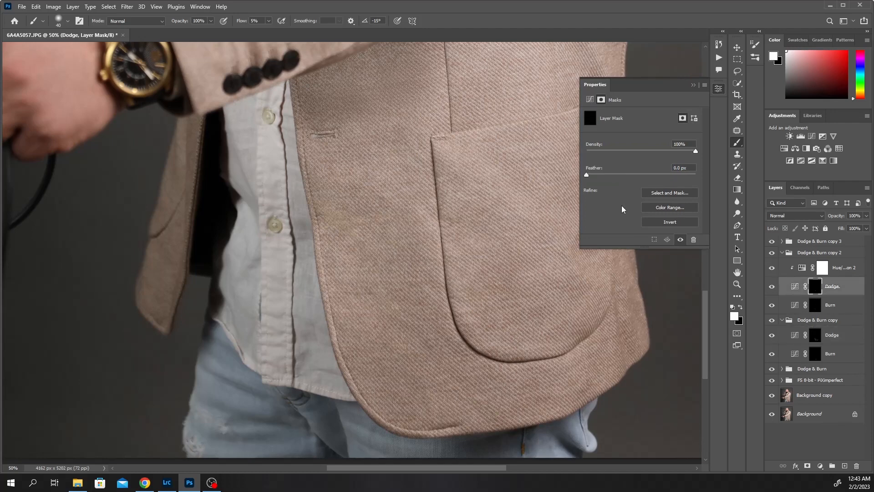
pyautogui.click(619, 175)
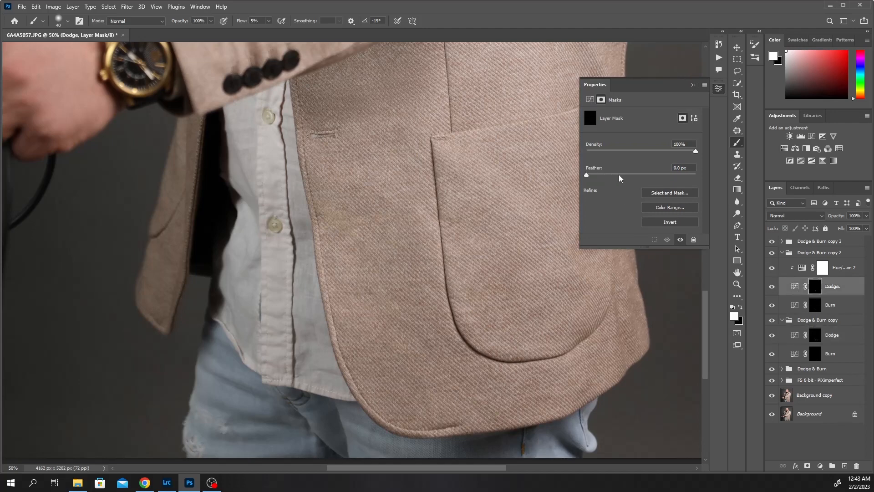
# Compare the jacket with the copy 2 group's Dodge layer and the Dodge & Burn copy group hidden and shown
pyautogui.click(772, 288)
pyautogui.click(772, 292)
pyautogui.click(771, 321)
pyautogui.click(772, 321)
pyautogui.click(693, 85)
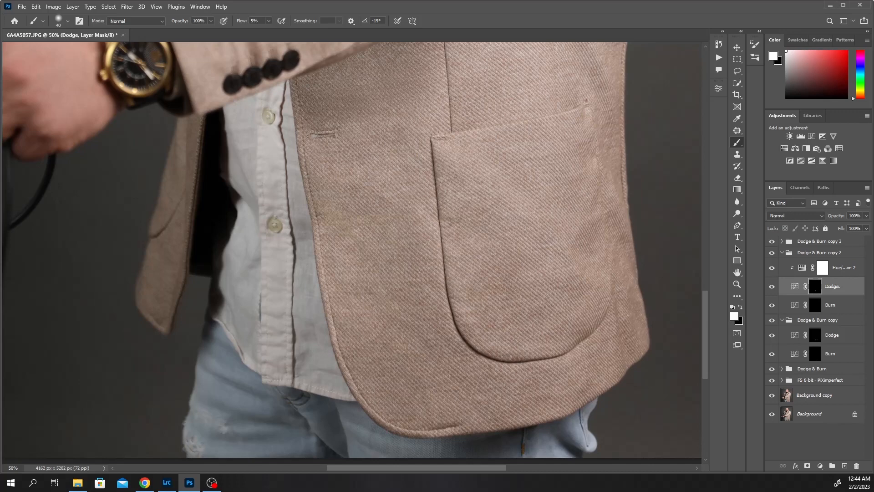
pyautogui.hotkey('alt', 'Tab')
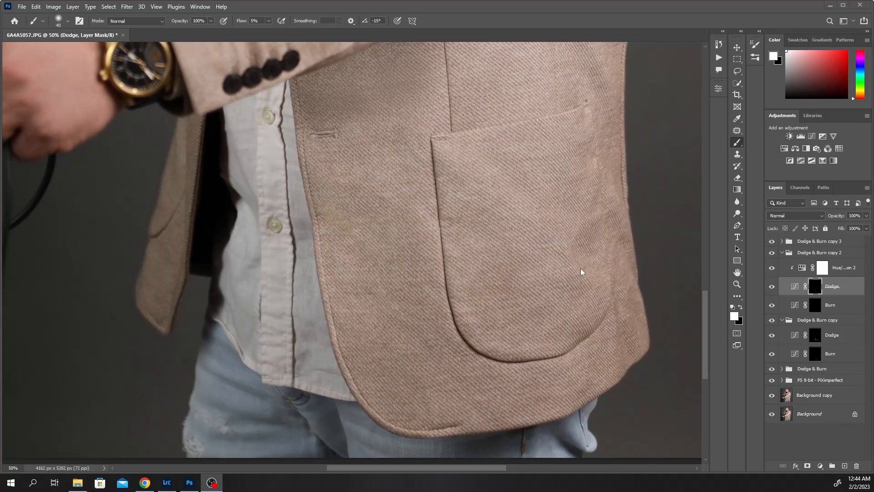
pyautogui.hotkey('alt', 'Tab')
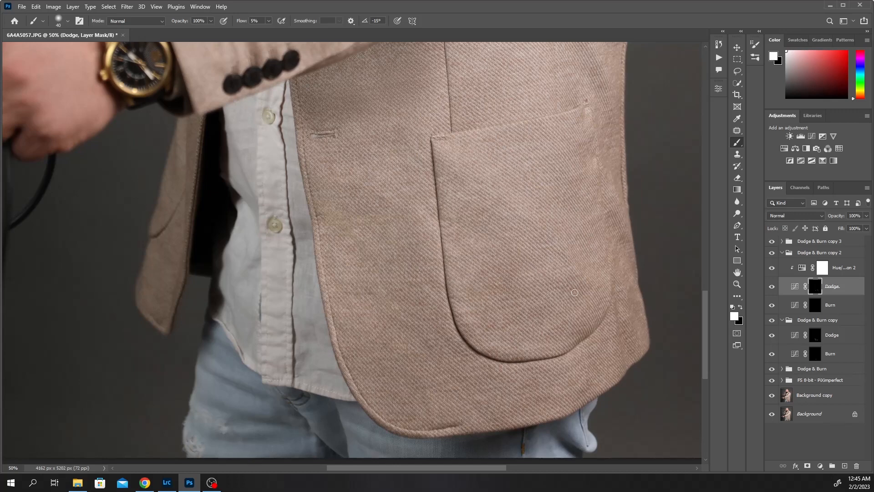
# Lighten the jacket's pocket area on the Dodge mask of Dodge & Burn copy 2 with a 70 px brush and check the layer's effect
pyautogui.press(']')
pyautogui.press(']')
pyautogui.press(']')
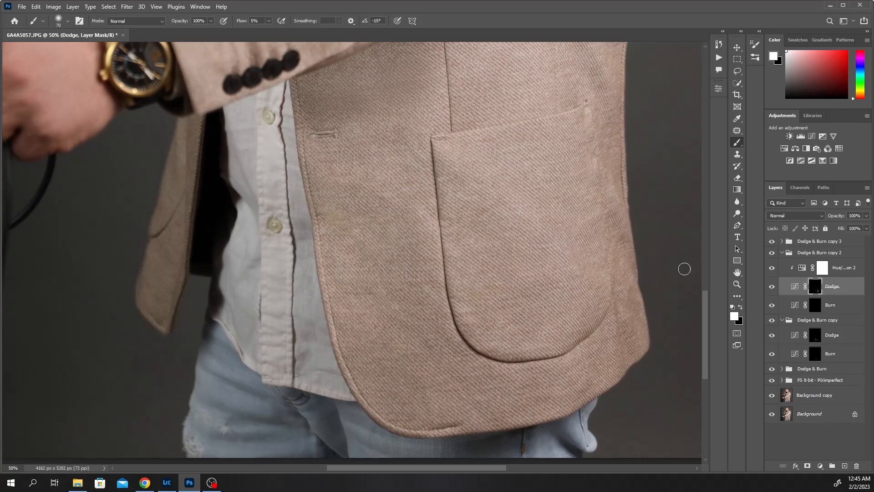
pyautogui.click(772, 286)
pyautogui.click(774, 288)
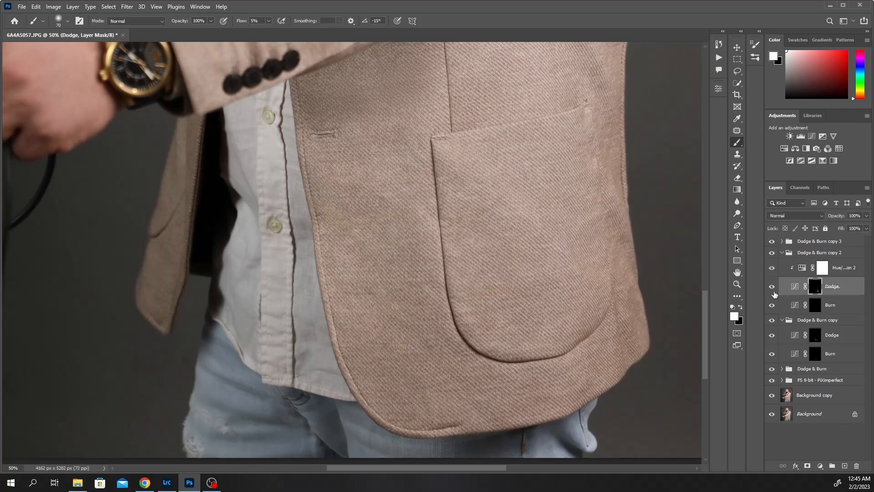
# Collapse the Dodge & Burn copy and copy 2 groups and delete the Dodge & Burn copy 3 group
pyautogui.click(806, 253)
pyautogui.click(781, 320)
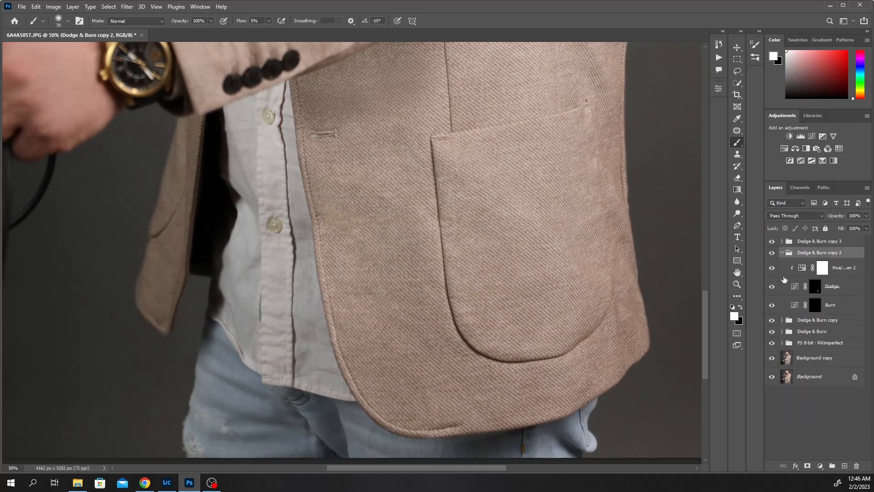
pyautogui.click(782, 252)
pyautogui.moveTo(816, 242)
pyautogui.mouseDown()
pyautogui.moveTo(811, 346)
pyautogui.moveTo(856, 464)
pyautogui.mouseUp()
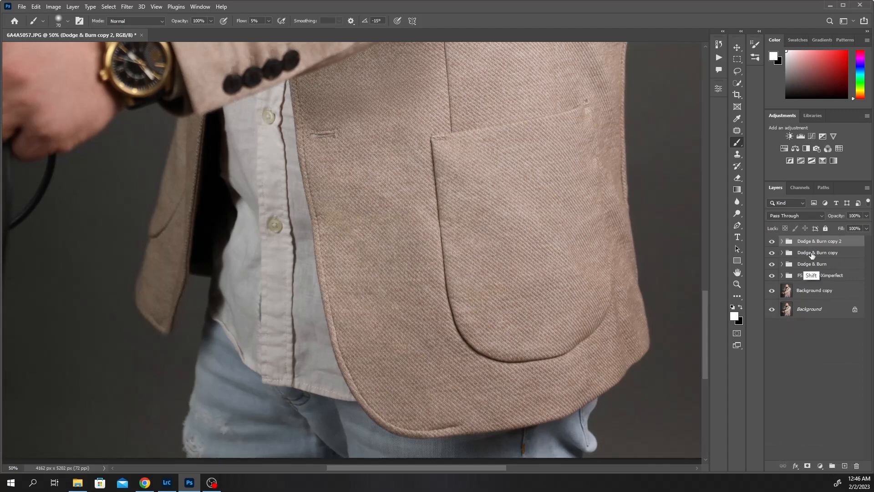
# Combine the Dodge & Burn copy 2, Dodge & Burn copy and Dodge & Burn groups into one new group
pyautogui.keyDown('shift'); pyautogui.click(812, 264); pyautogui.keyUp('shift')
pyautogui.click(831, 464)
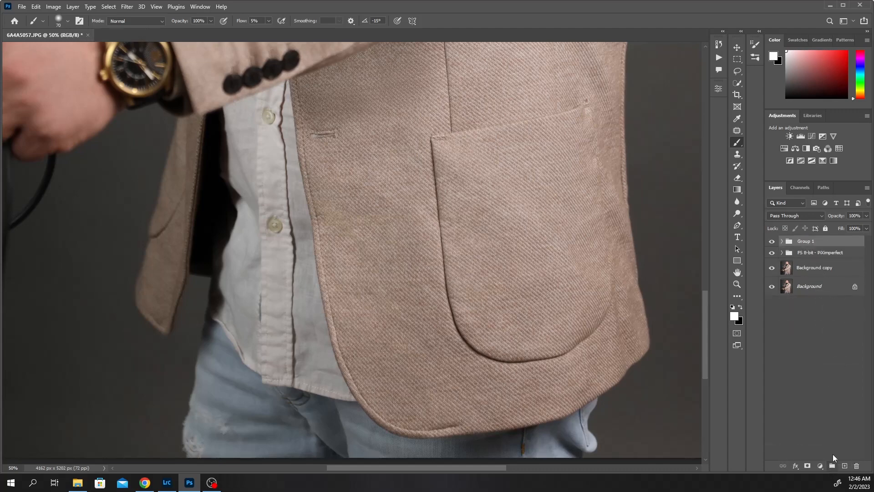
# Compare the jacket before and after retouching by toggling the combined dodge and burn group and the FS 8-bit group
pyautogui.click(772, 242)
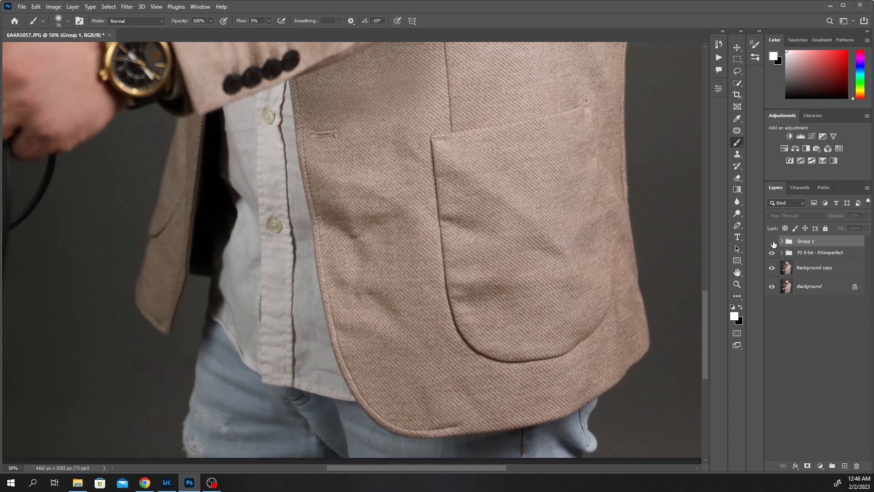
pyautogui.click(773, 242)
pyautogui.click(772, 242)
pyautogui.click(771, 242)
pyautogui.click(771, 244)
pyautogui.click(770, 245)
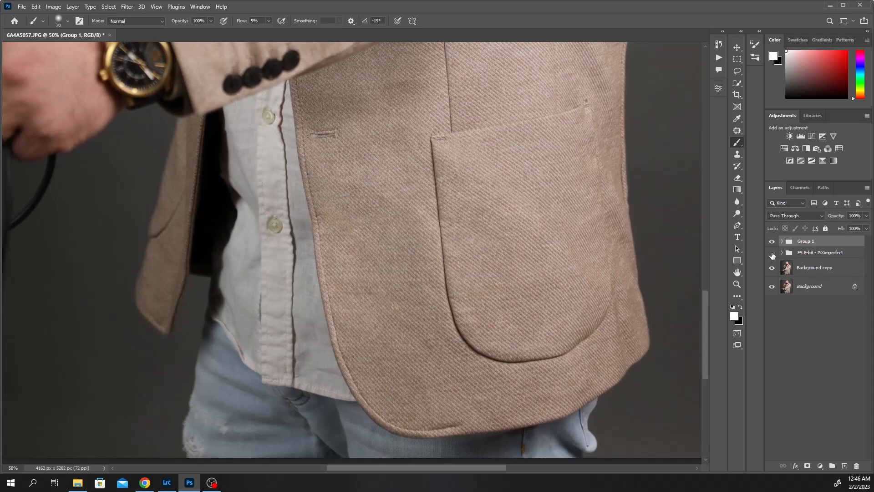
pyautogui.click(773, 243)
pyautogui.click(772, 243)
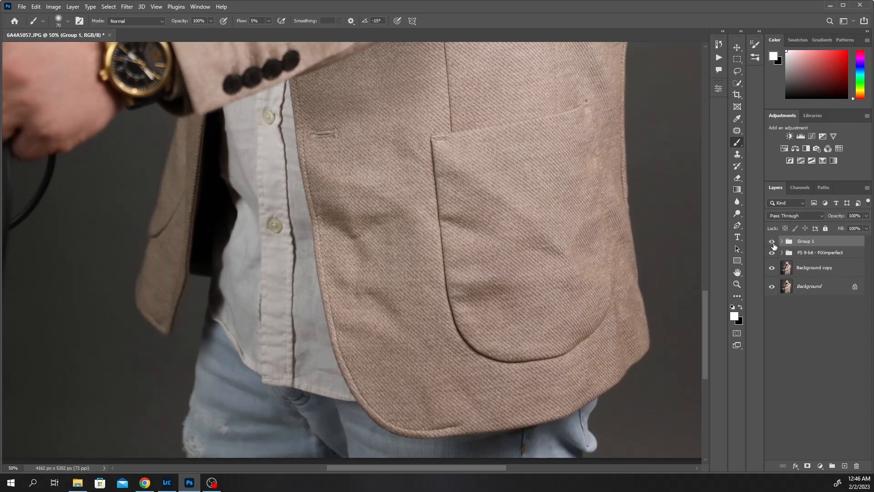